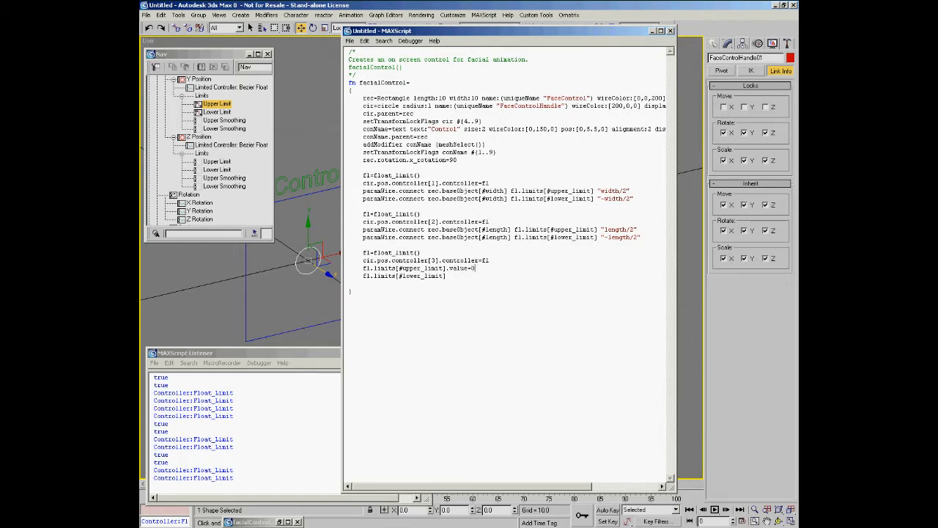
Complete the script's lower-limit line with ".value=0" and run the block that assigns the float limit to the circle's Z position
mouse_move(485, 268)
left_mouse_down()
mouse_move(446, 268)
mouse_move(481, 277)
left_mouse_up()
left_click_drag(341, 253, 340, 283)
key("shift+Return")
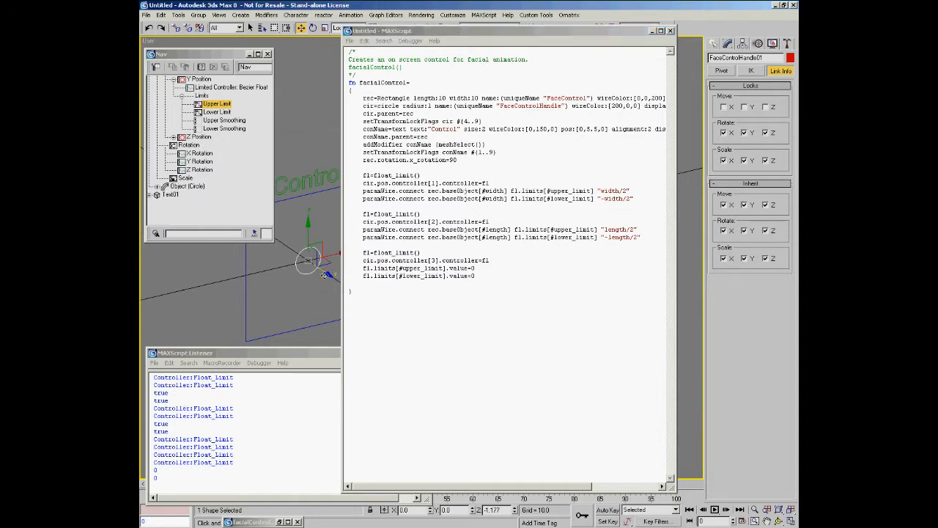
left_click(174, 137)
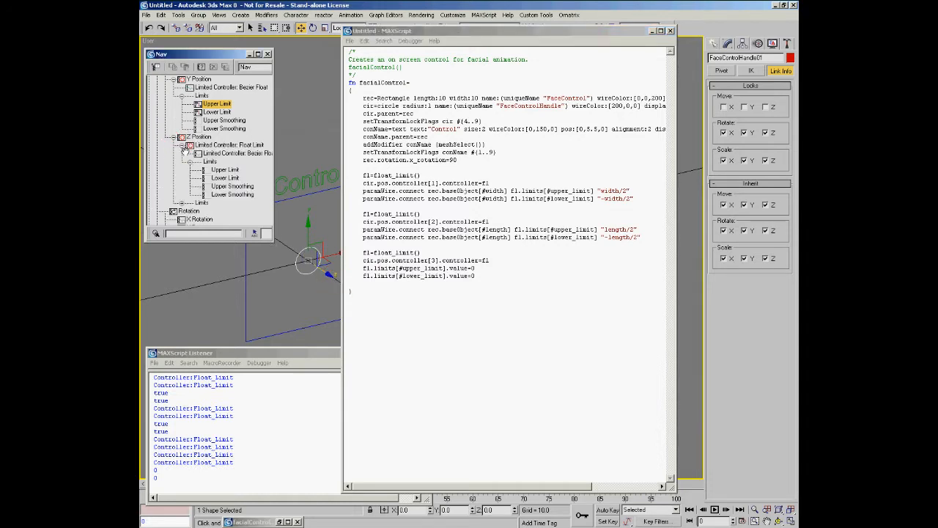
right_click(226, 176)
left_click(251, 188)
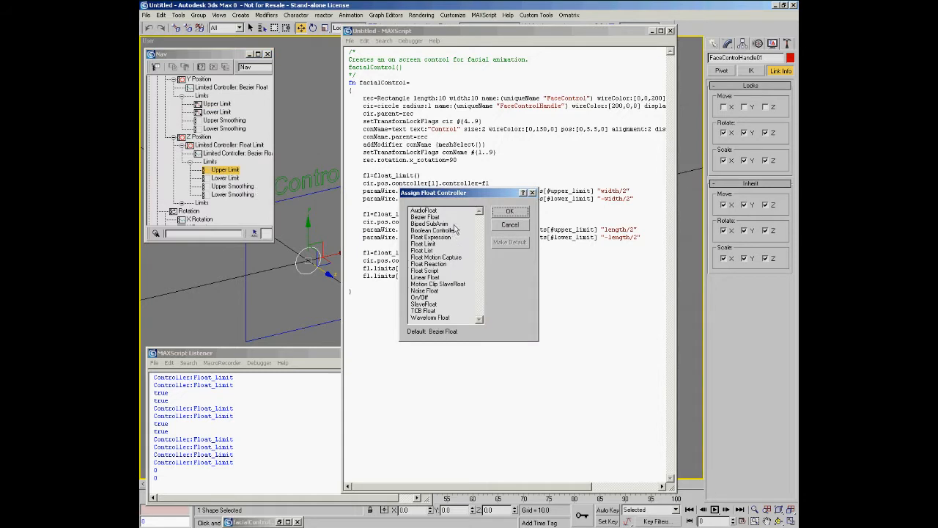
left_click(507, 217)
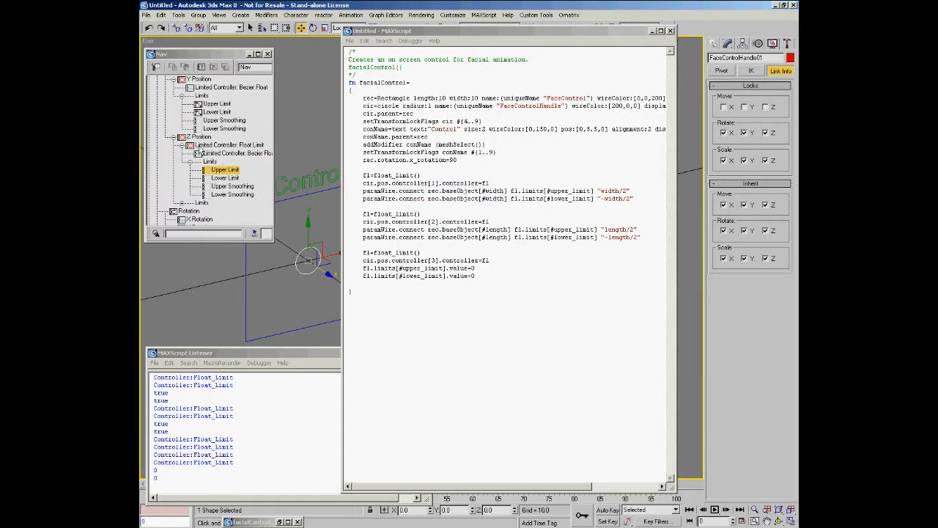
Assign a Bezier Float controller to the handle's Z Position and rerun the script's third float_limit block
left_click(206, 146)
left_click(200, 138)
right_click(199, 137)
left_click(223, 153)
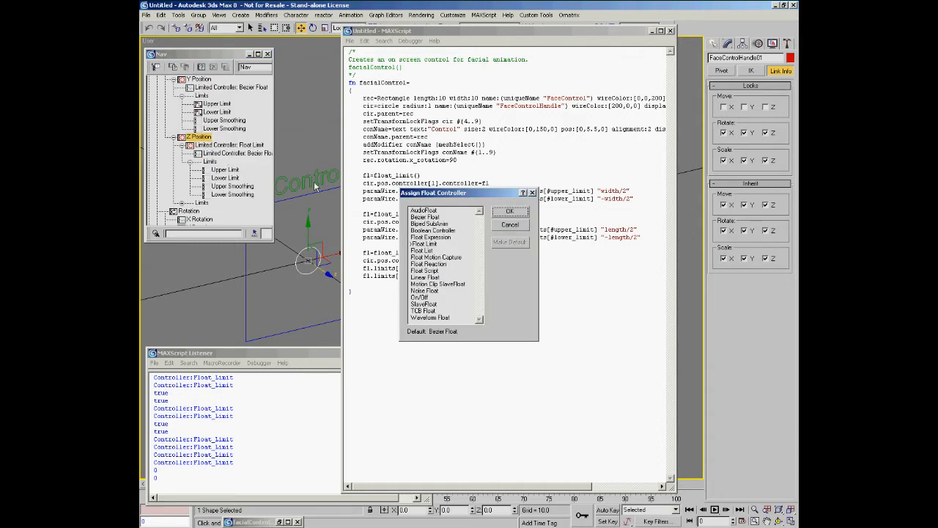
double_click(427, 218)
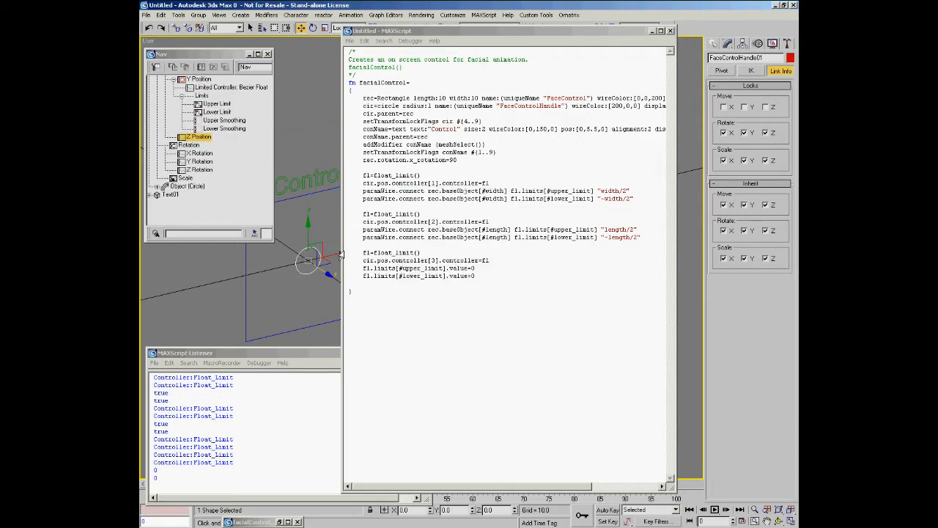
left_click_drag(344, 252, 345, 278)
key("shift+Return")
Examine the limits under the handle's Z Position and its Float Limit Controller properties
left_click(174, 137)
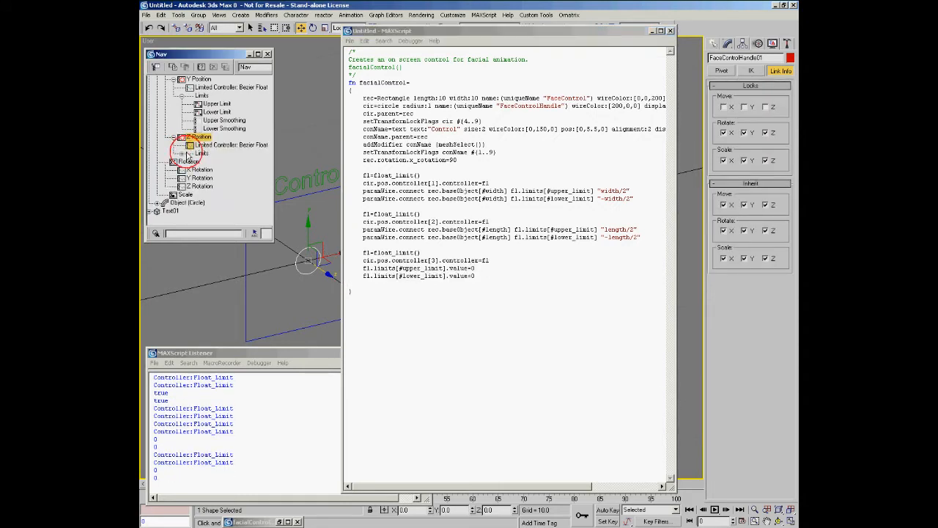
left_click(182, 153)
left_click(213, 162)
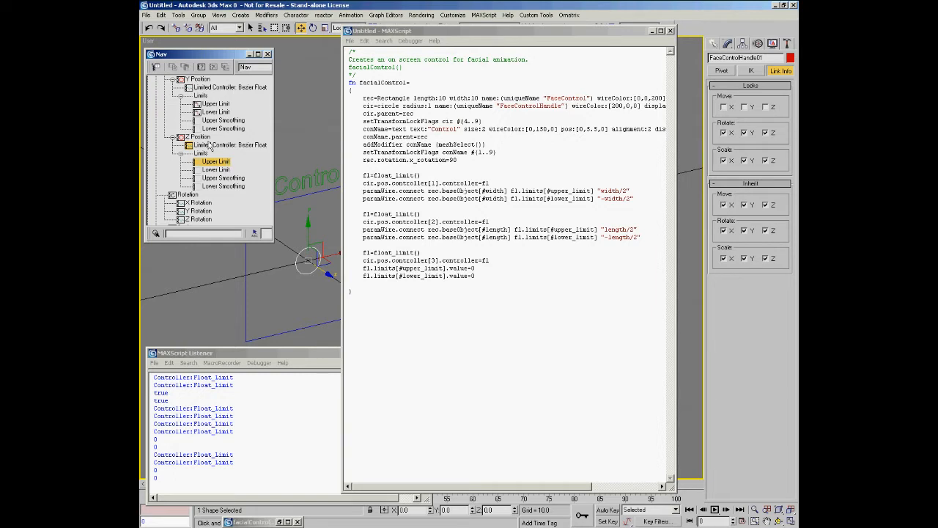
right_click(210, 145)
left_click(192, 160)
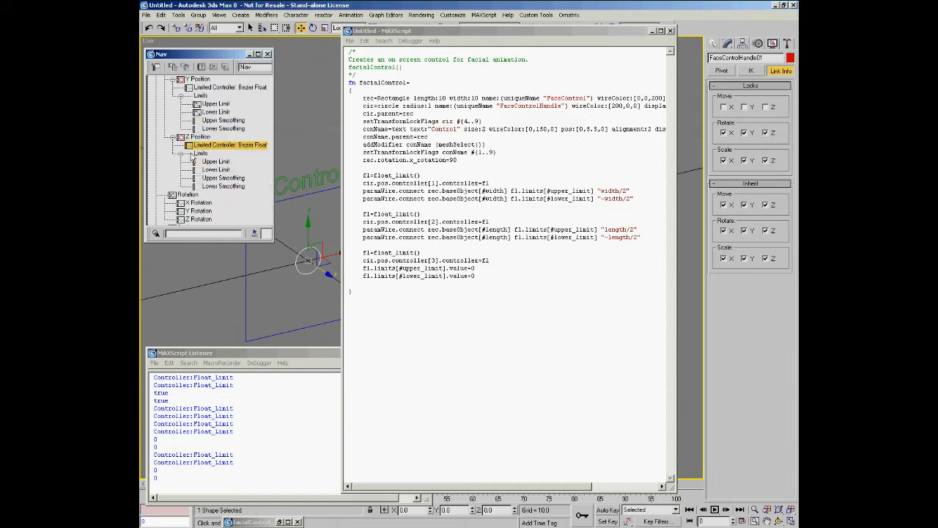
right_click(199, 141)
left_click(225, 156)
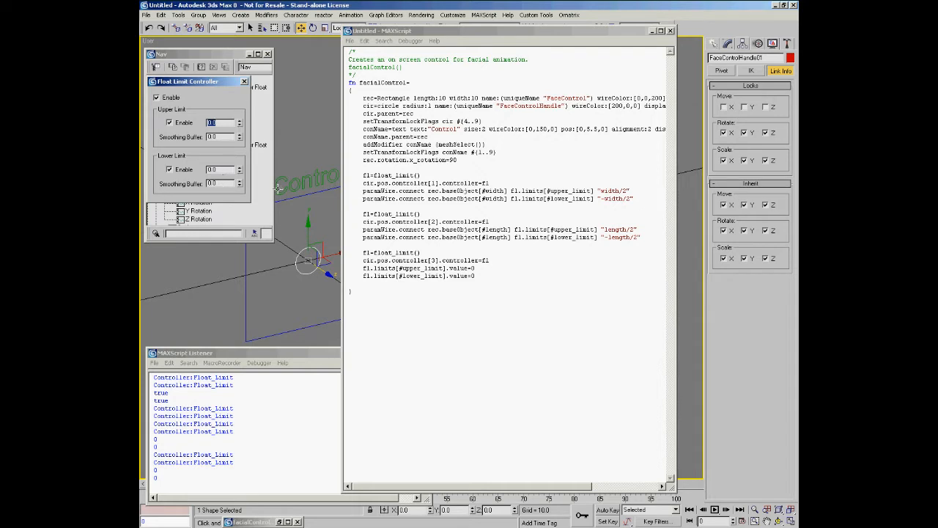
left_click(244, 81)
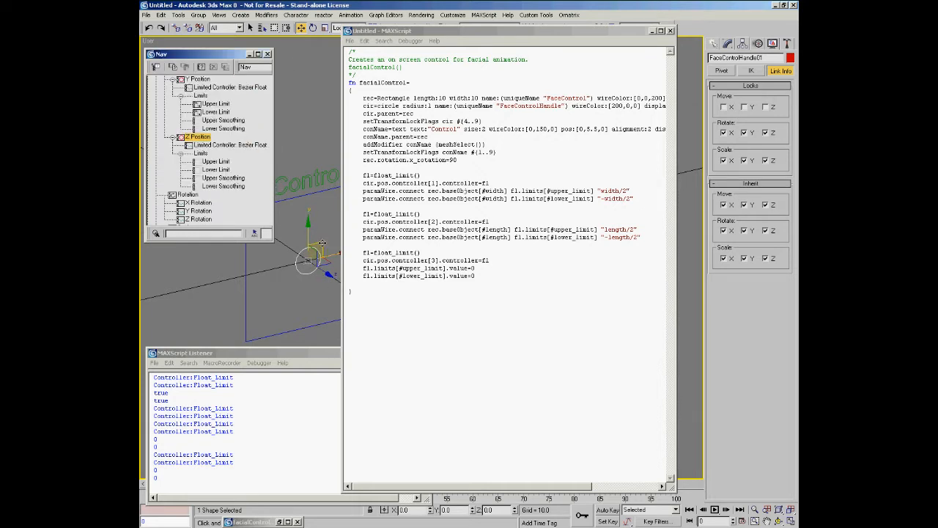
Test the face control handle's limits by trying to move it in the viewport, then return to the script
left_click_drag(321, 243, 322, 302)
right_click(322, 302)
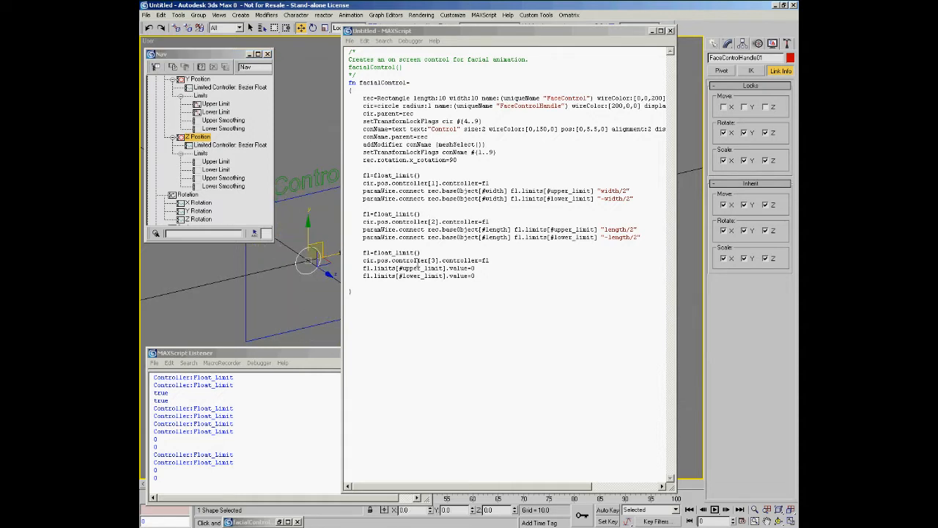
left_click(347, 283)
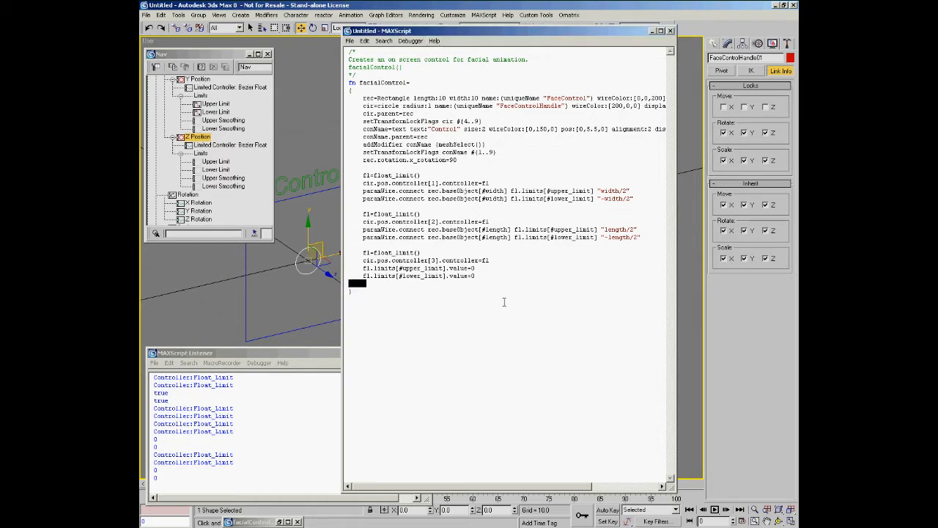
middle_click_drag(327, 279, 338, 275)
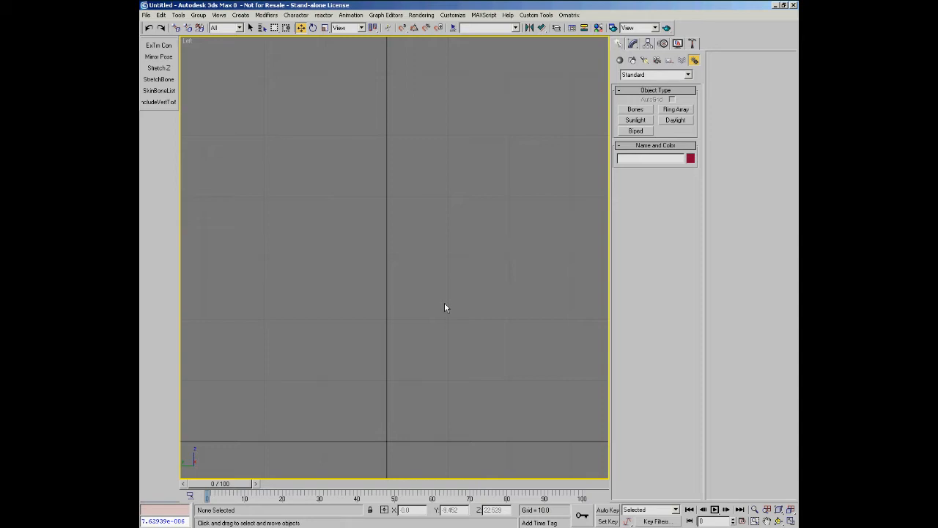
Draw a bone chain in the Left view from the hip through a forward-bent knee to an ankle at the origin, ending with a small bone
right_click(461, 311)
mouse_move(441, 330)
left_click(485, 231)
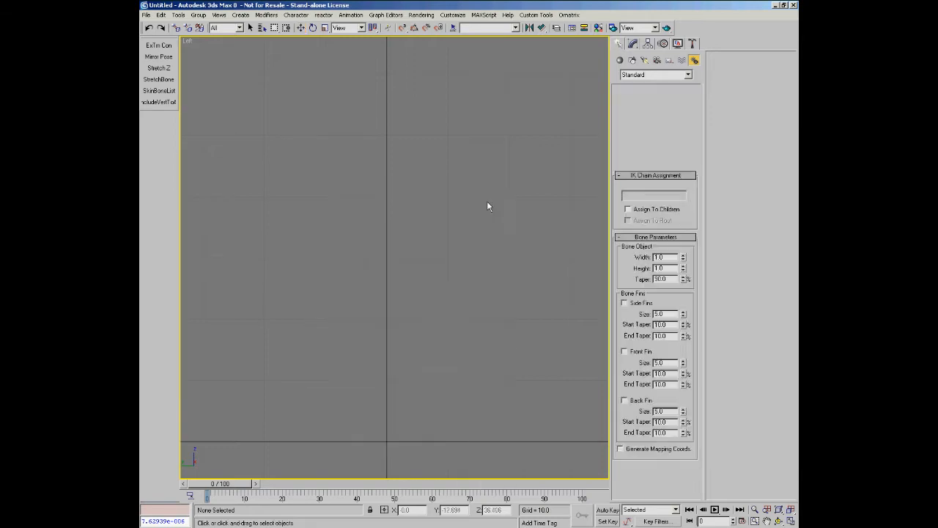
left_click(389, 125)
left_click(410, 291)
right_click(377, 431)
left_click(387, 441)
right_click(398, 440)
middle_click_drag(449, 390, 449, 359)
right_click(437, 345)
left_click(408, 285)
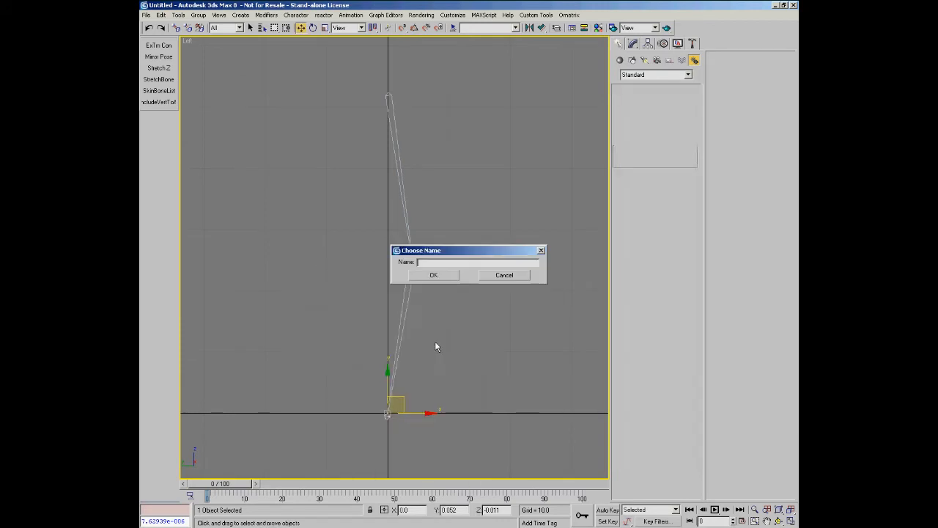
left_click(503, 279)
Create a Sphere Control beside the ankle end of the bone chain
right_click(464, 321)
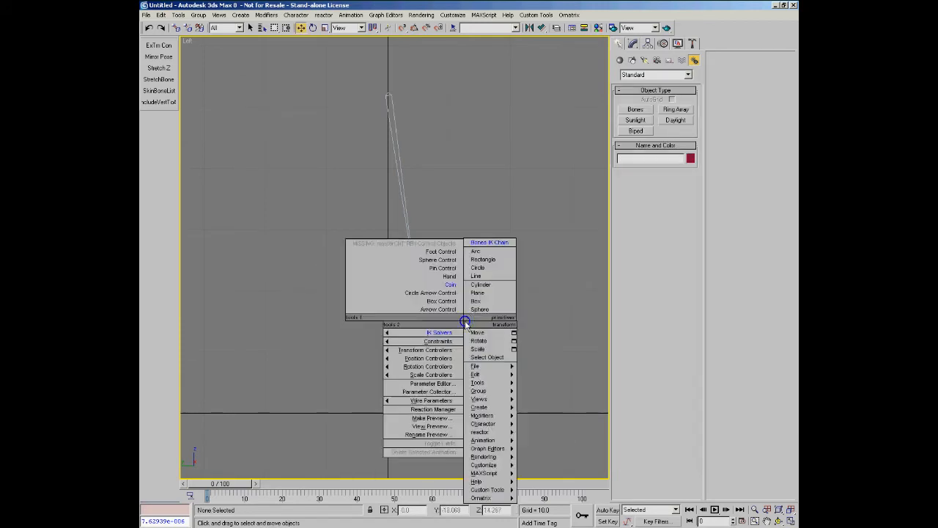
left_click(438, 263)
left_click_drag(430, 379, 394, 407)
Align the sphere control to Bone03 in X, Y and Z position, pivot point to pivot point
mouse_move(435, 380)
middle_mouse_down()
mouse_move(431, 329)
mouse_move(367, 342)
mouse_move(406, 367)
middle_mouse_up()
middle_click_drag(407, 366, 401, 312, "ctrl+alt")
right_click(380, 361)
right_click(384, 370)
left_click(402, 358)
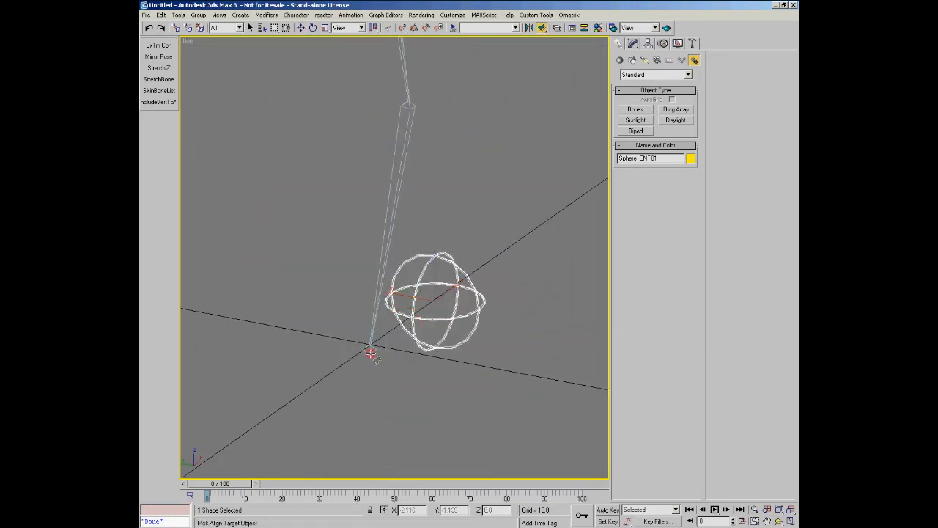
left_click(368, 351)
left_click(453, 211)
left_click(473, 209)
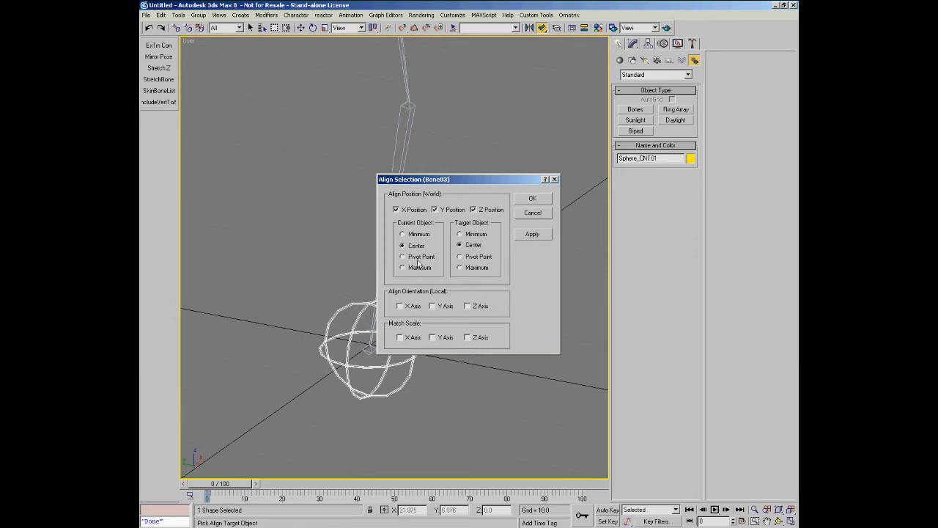
left_click(418, 258)
left_click(465, 256)
left_click(532, 198)
Add a group point helper to the upper bone, Bone01, with the custom M Group tool
key("ctrl+r")
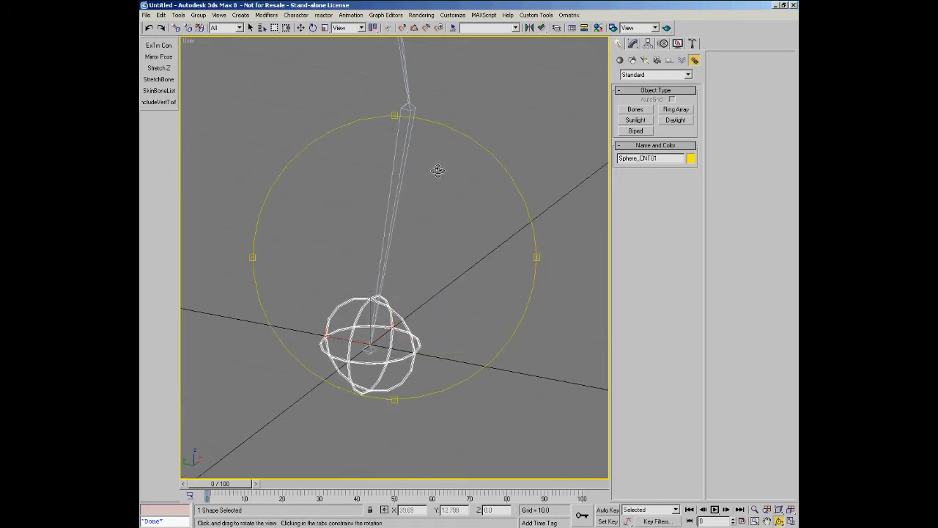
middle_click_drag(447, 74, 448, 125)
right_click(448, 125)
left_click(398, 121)
right_click(441, 135)
left_click(450, 144)
middle_click_drag(452, 166, 451, 185)
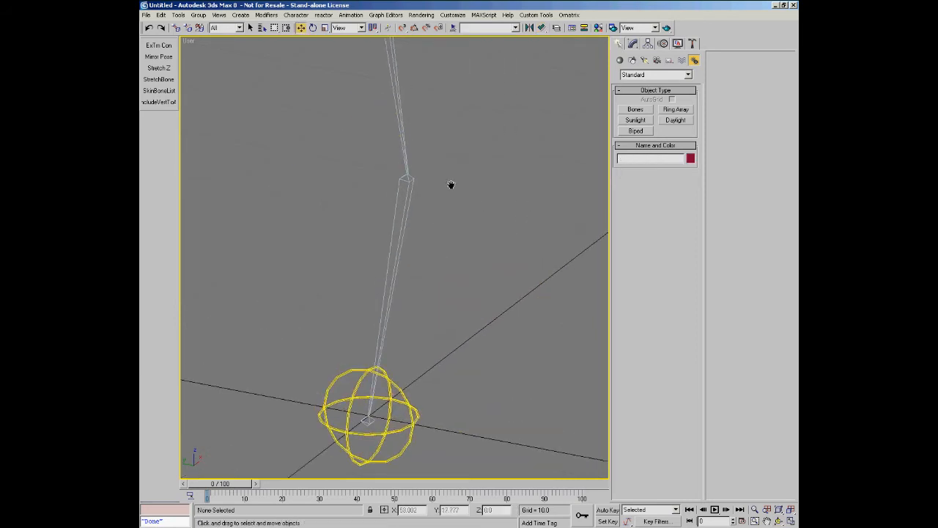
scroll(453, 184, "down", 3)
right_click(424, 118)
left_click(415, 101)
left_click(412, 96)
middle_click_drag(436, 114, 413, 140)
key("ctrl+r")
left_click_drag(377, 183, 383, 179)
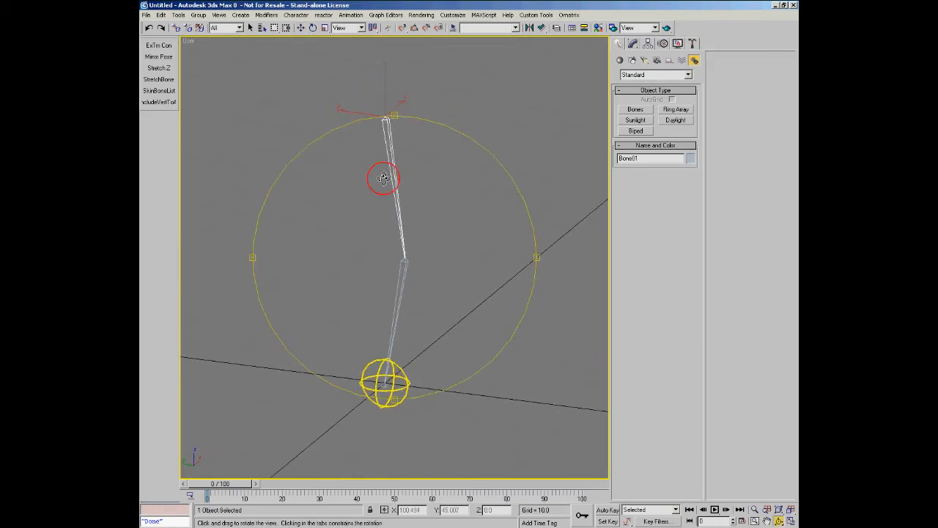
middle_click_drag(404, 140, 378, 114, "ctrl+alt")
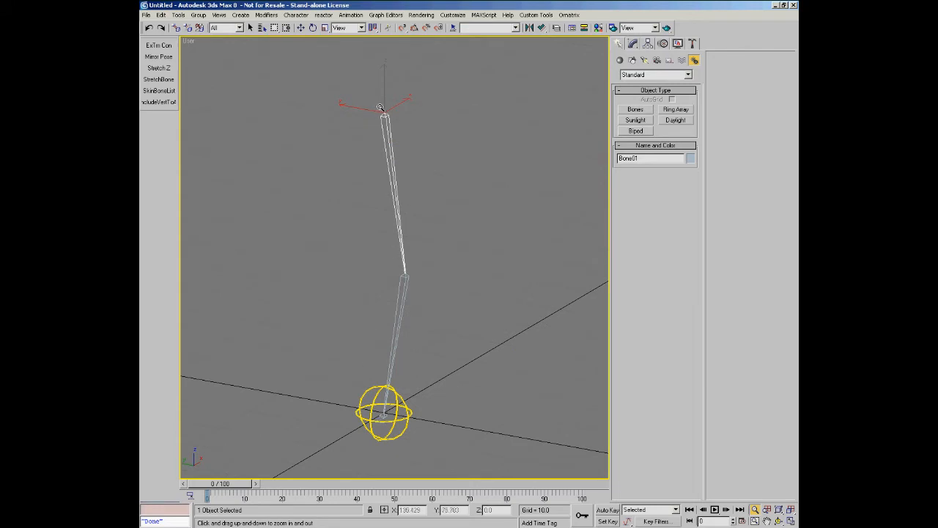
key("ctrl+r")
left_click_drag(377, 209, 383, 212)
key("w")
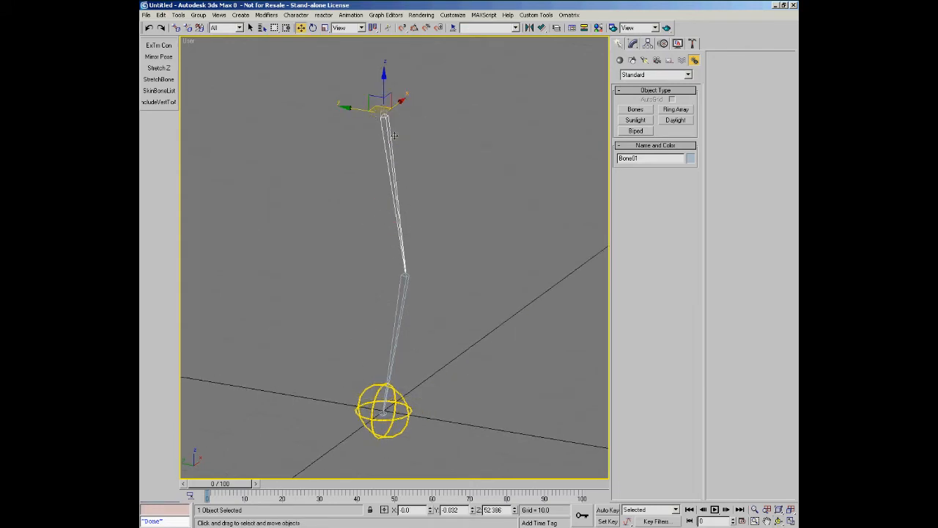
left_click(484, 15)
mouse_move(536, 14)
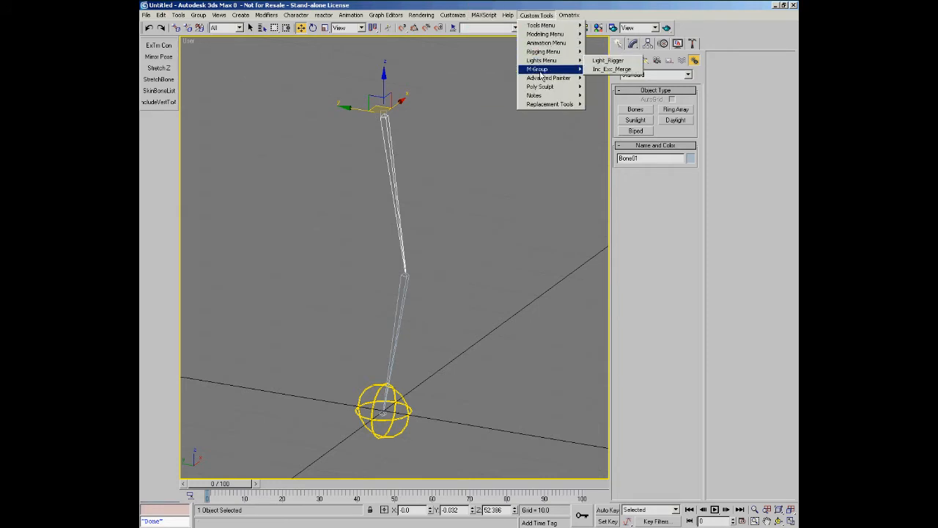
mouse_move(539, 69)
left_click(638, 65)
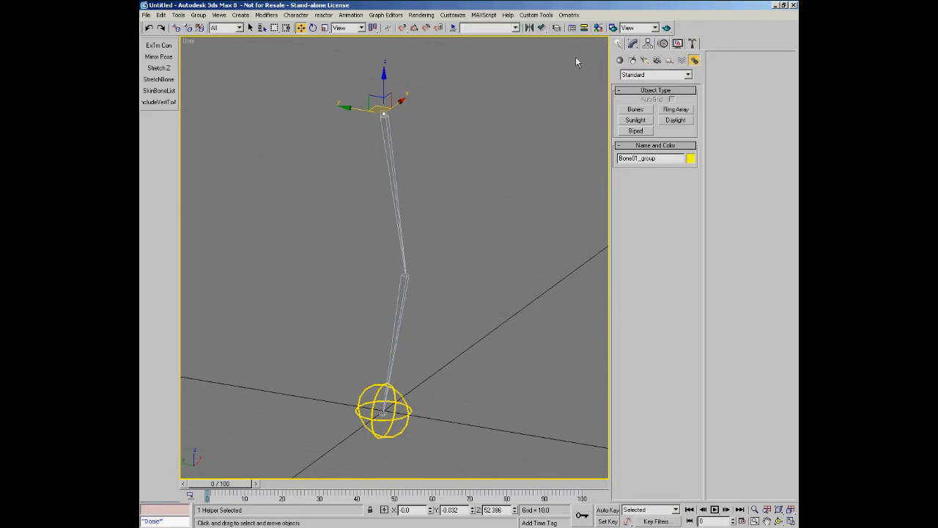
Enlarge the Bone01_group point helper to a size of about 2.55
left_click(633, 44)
left_click_drag(678, 238, 676, 208)
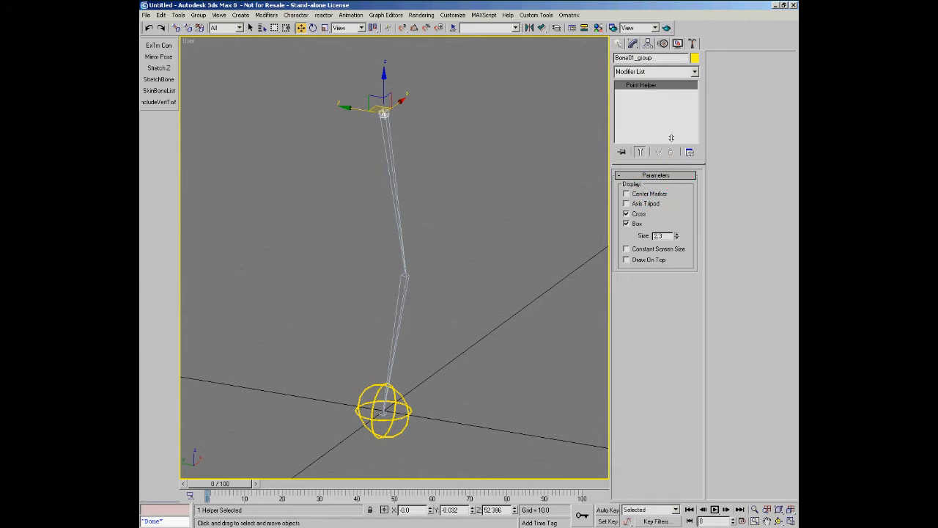
key("alt+z")
scroll(388, 126, "up", 2)
left_click(388, 139)
key("ctrl+z")
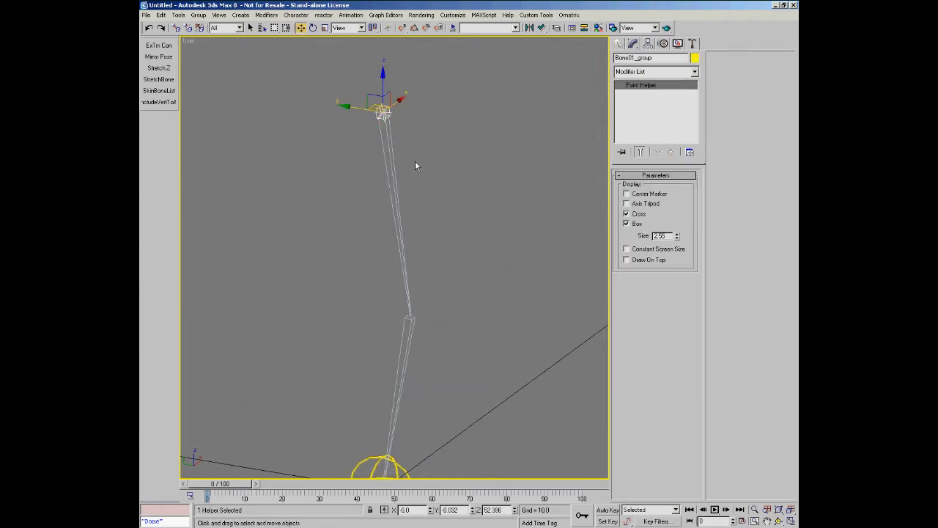
Create an IK chain with the HI Solver running from Bone01 to the ankle bone, Bone03
middle_click_drag(442, 224, 432, 190)
left_click(404, 219)
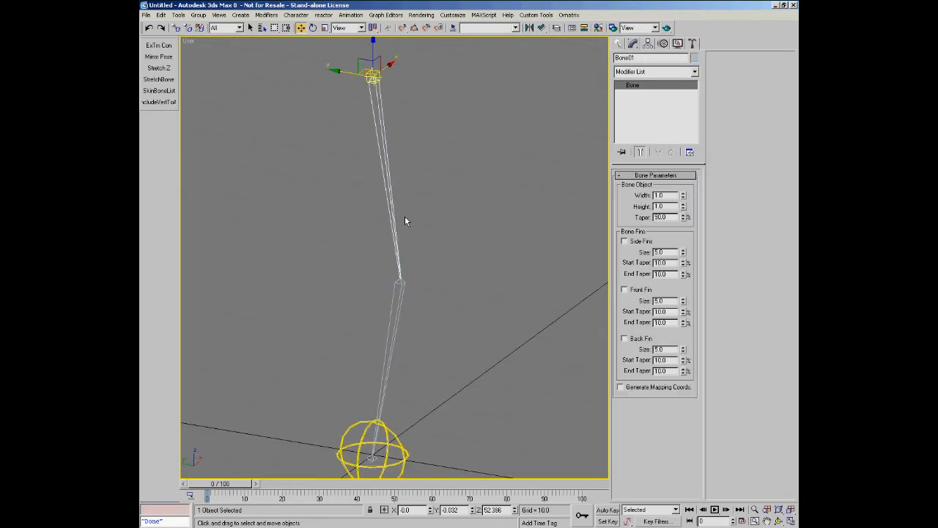
middle_click_drag(407, 251, 411, 217)
scroll(389, 345, "up", 6)
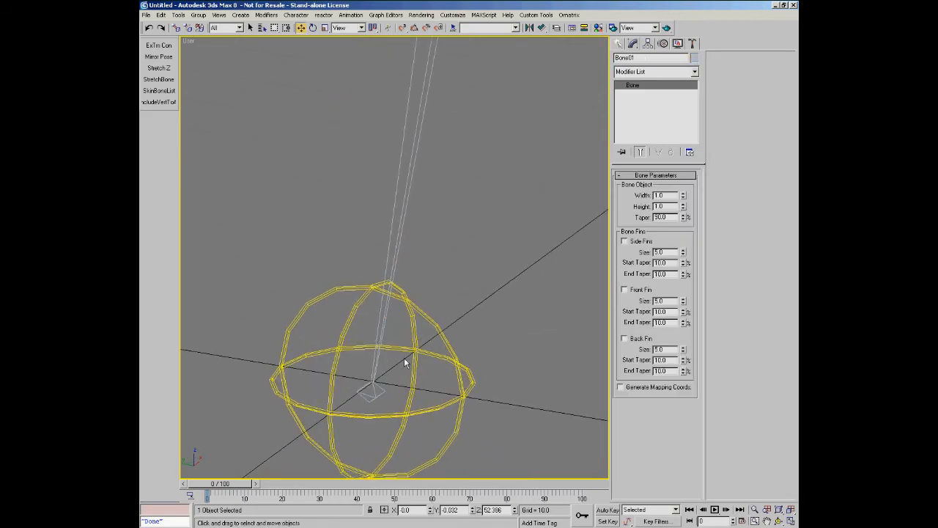
right_click(400, 349)
mouse_move(370, 357)
left_click(294, 357)
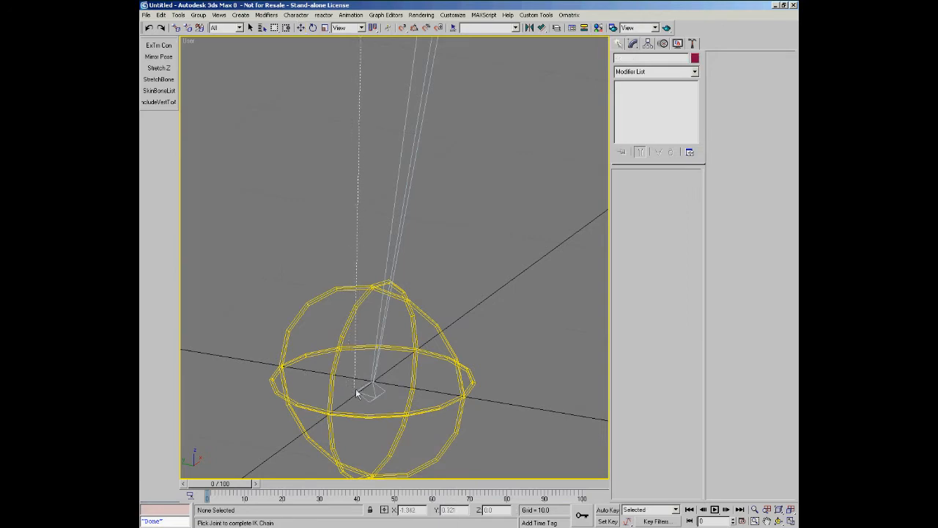
left_click(359, 393)
left_click_drag(779, 266, 720, 29)
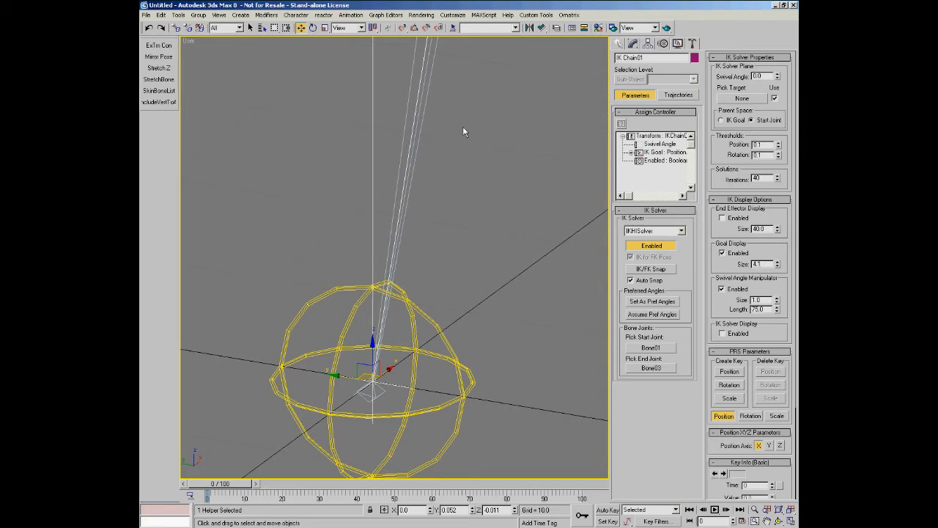
Link the IK chain's goal to the sphere control at the ankle and return to the Move tool
right_click(474, 256)
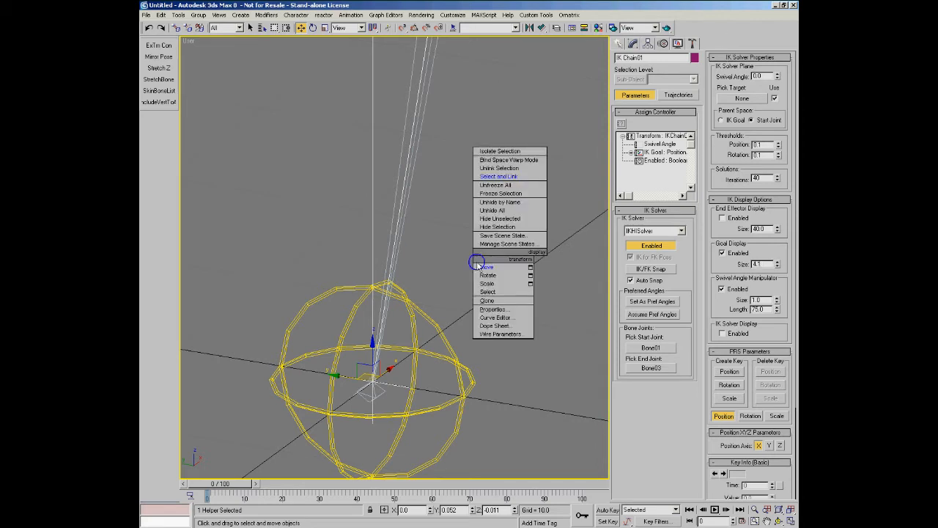
left_click(513, 178)
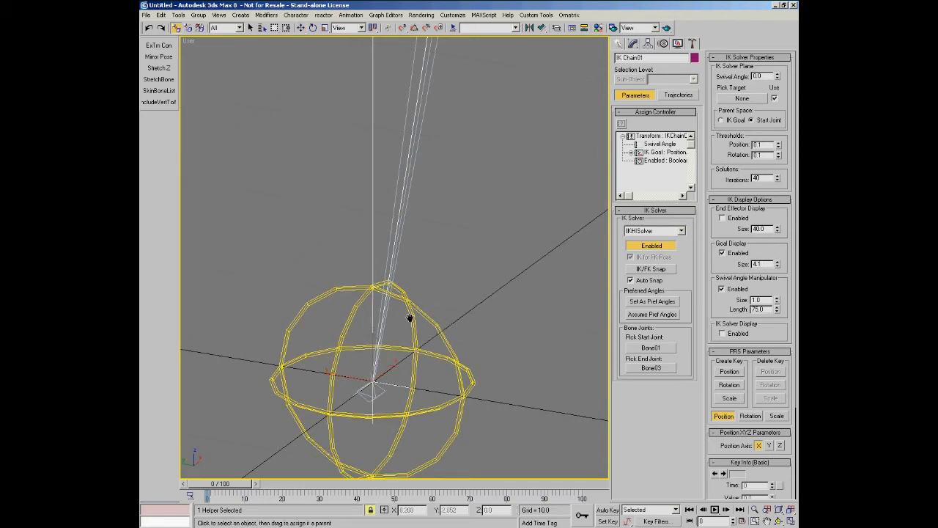
scroll(409, 317, "down", 3)
right_click(413, 289)
left_click(421, 300)
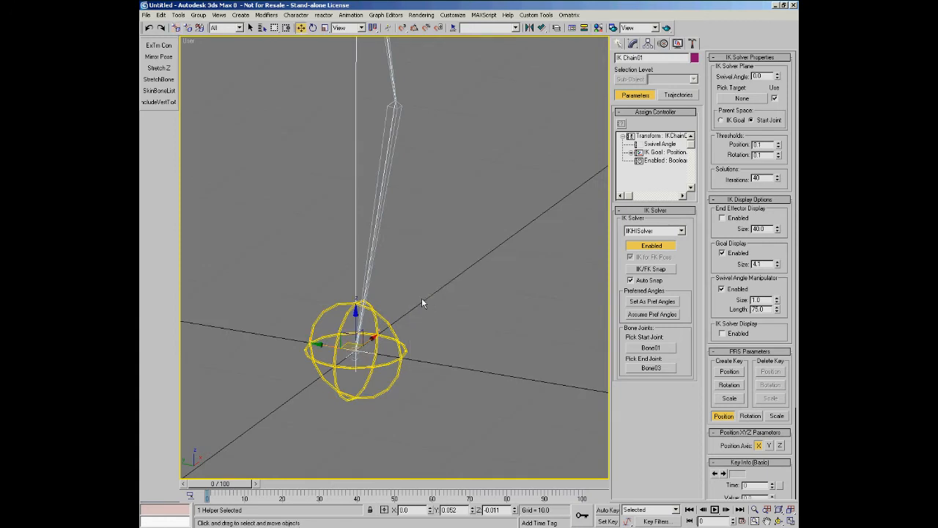
In the Left view, turn on Auto Key and key the ankle sphere control raised toward the hip at frame 20
key("l")
middle_click_drag(427, 277, 411, 302)
key("alt+z")
left_click_drag(400, 286, 365, 157)
middle_click_drag(361, 256, 356, 243)
right_click(258, 384)
left_click_drag(242, 493, 309, 493)
key("n")
left_click(334, 348)
left_click_drag(339, 319, 339, 200)
Key the sphere control at frame 40 about 48 units lower and 6 units sideways, beyond the leg's reach, and return to frame 0
left_click_drag(303, 489, 374, 487)
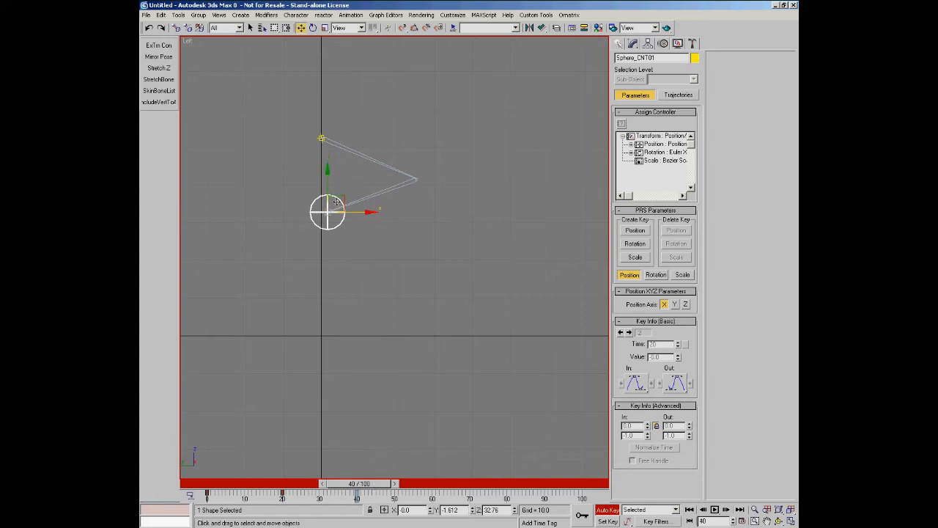
left_click_drag(338, 201, 371, 375)
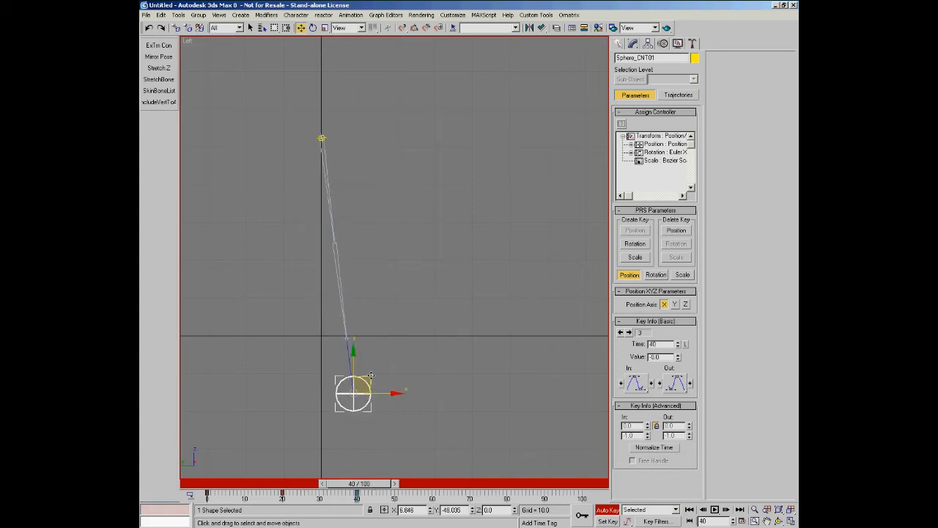
left_click_drag(356, 487, 201, 482)
key("w")
middle_click_drag(307, 260, 310, 239, "ctrl+alt")
middle_click_drag(374, 224, 371, 244)
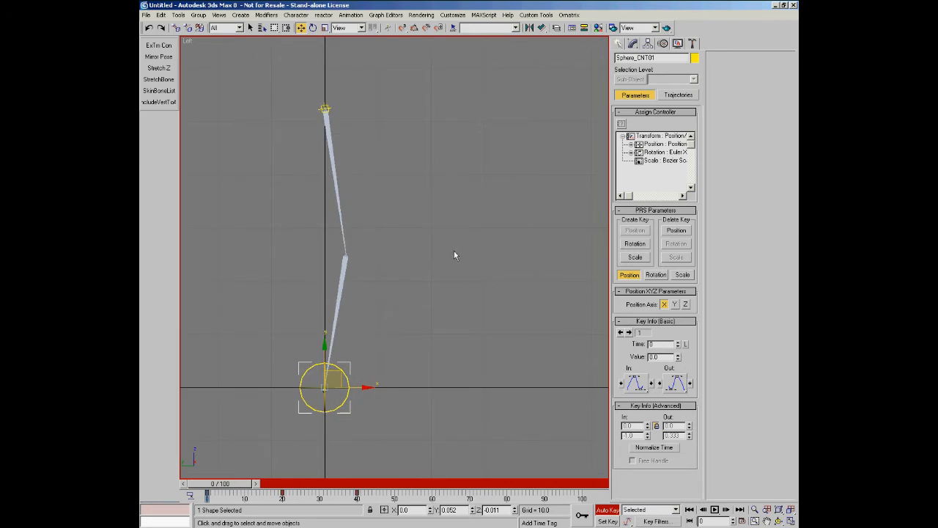
Create an ExposeTm helper beside the top of the upper leg bone
left_click(621, 45)
left_click(670, 59)
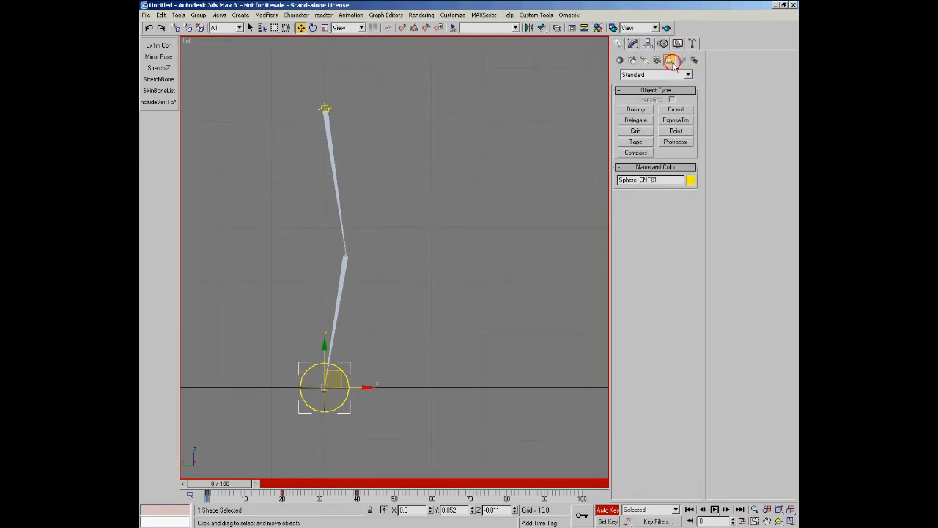
left_click(675, 121)
left_click(374, 120)
key("ctrl+r")
left_click_drag(408, 182, 351, 247)
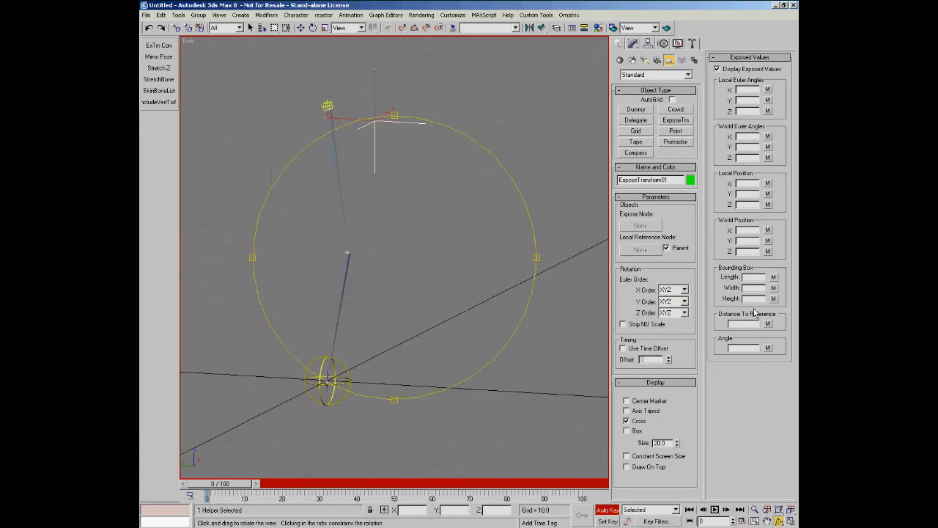
left_click_drag(446, 310, 440, 310)
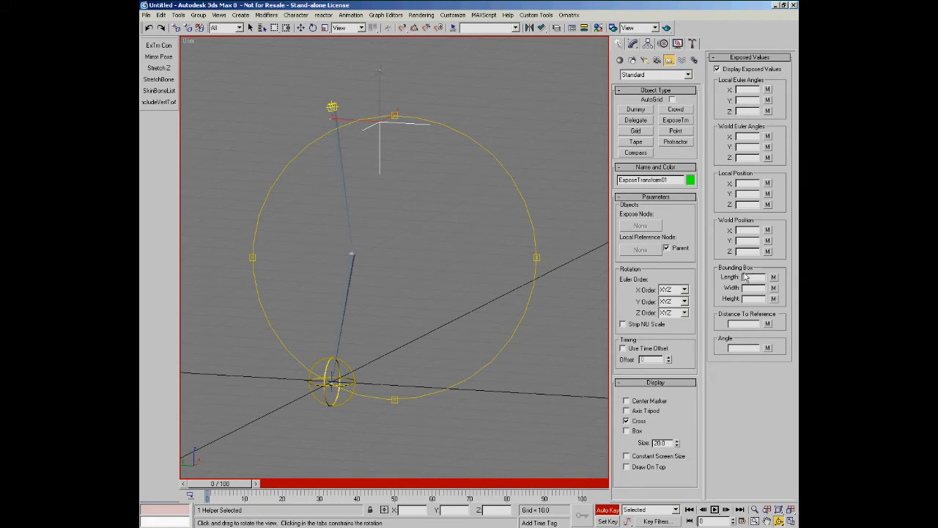
Show the expose helper's axis tripod, set its display size to 8.0, and turn off Auto Key
left_click(627, 411)
left_click_drag(412, 264, 412, 277)
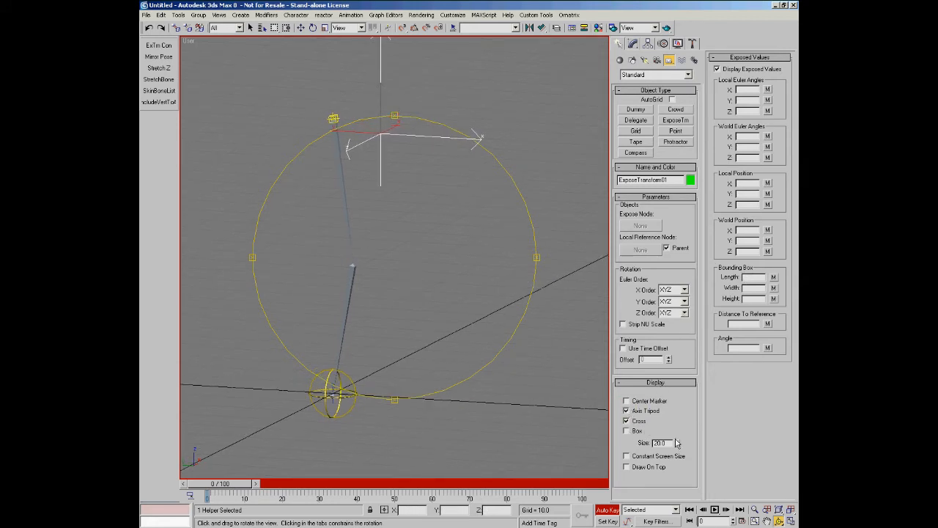
left_click_drag(676, 443, 675, 477)
left_click_drag(427, 310, 377, 215)
key("alt+z")
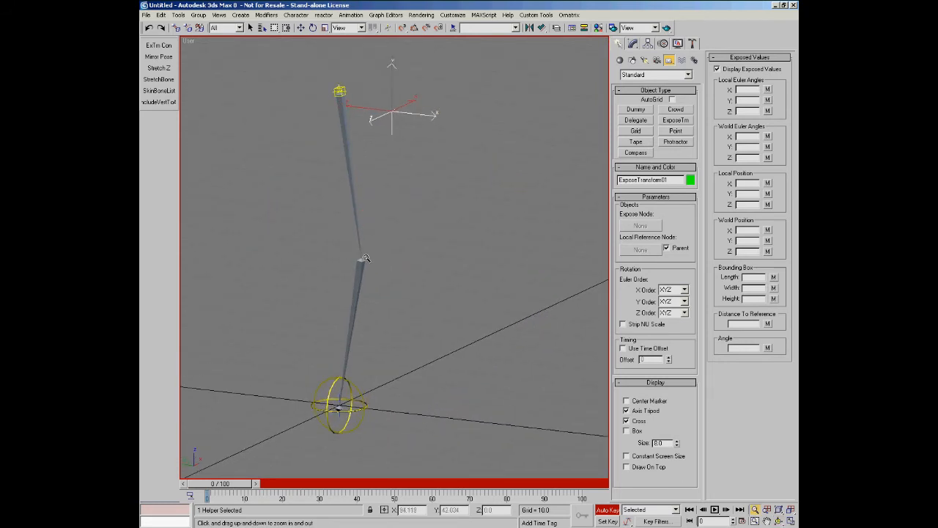
key("n")
left_click_drag(370, 260, 365, 235)
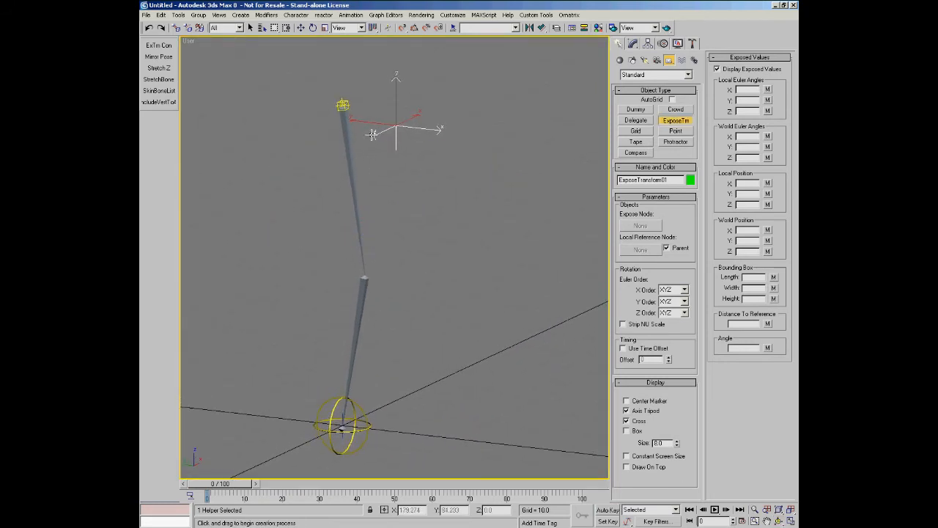
Set the expose helper's Expose Node to Bone01_group, the point helper at the top of the leg
key("w")
left_click(633, 44)
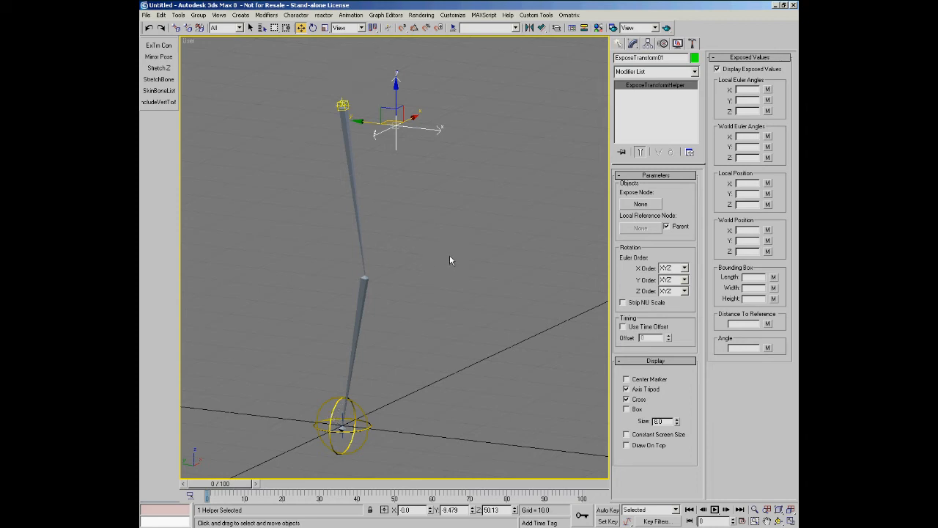
middle_click_drag(450, 256, 451, 252)
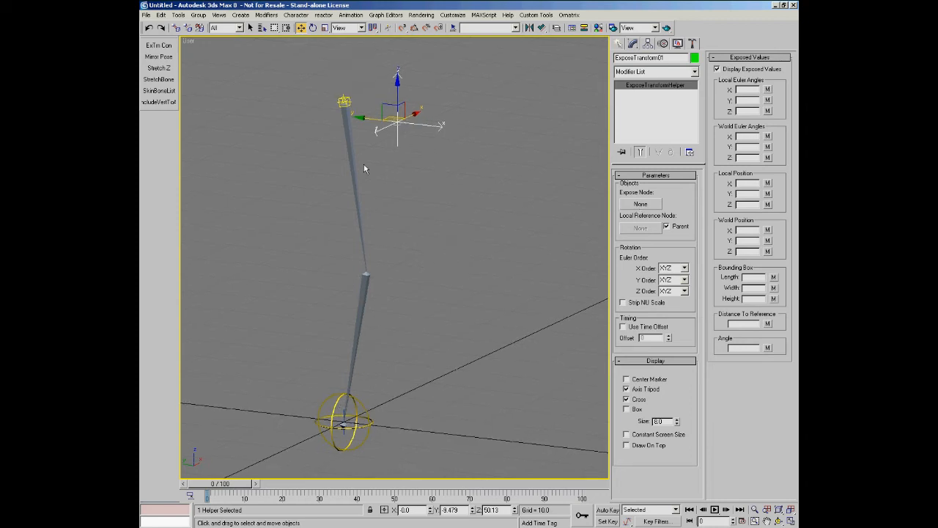
middle_click_drag(440, 231, 395, 143, "alt")
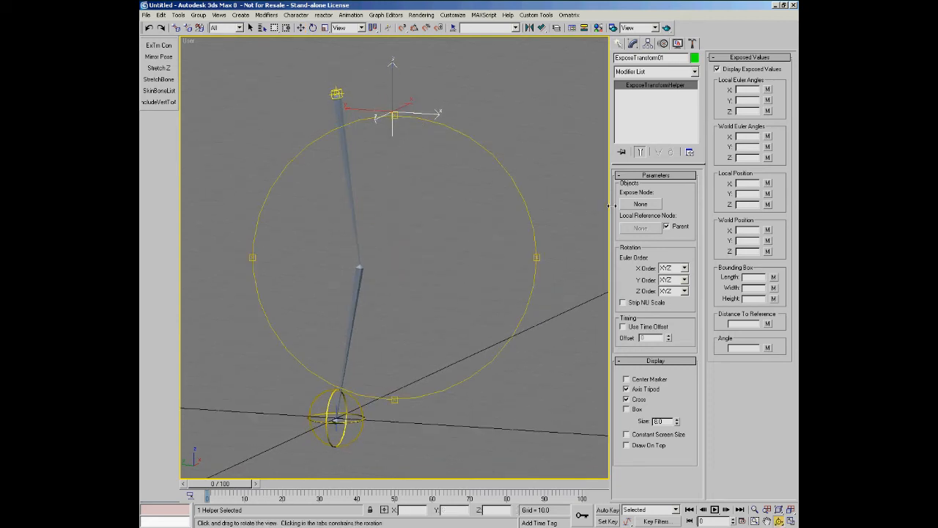
left_click(639, 204)
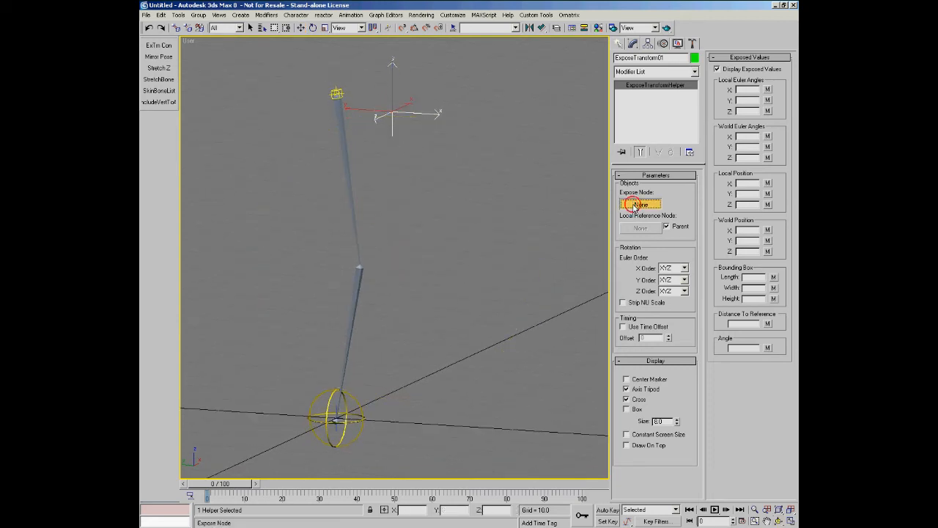
left_click(337, 89)
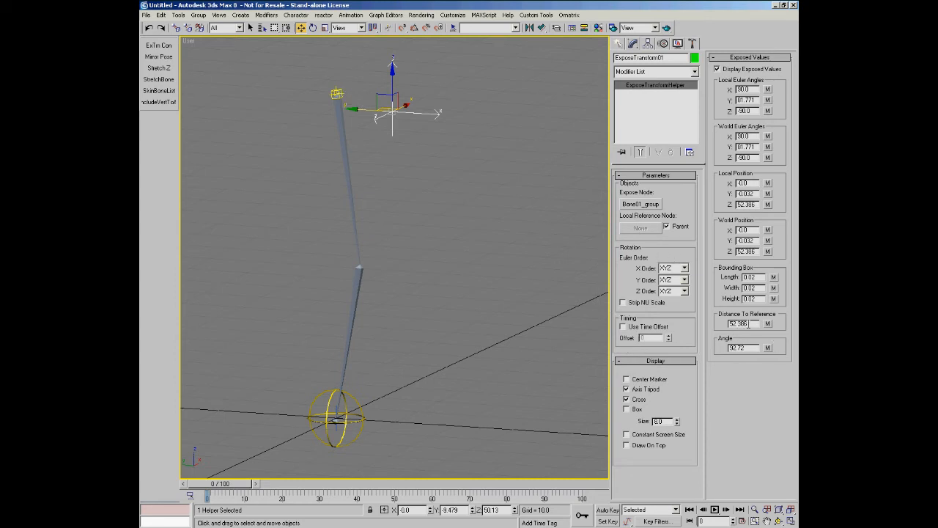
Stop using the parent as the helper's reference and set its Local Reference Node to Sphere_CNT01
left_click_drag(750, 324, 701, 328)
left_click(666, 225)
left_click(640, 228)
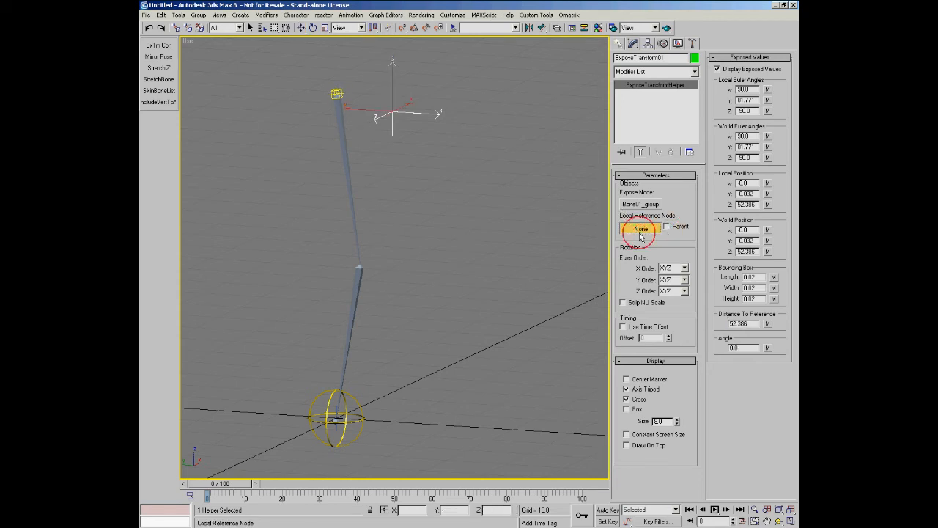
left_click(359, 405)
right_click(455, 275)
left_click(466, 288)
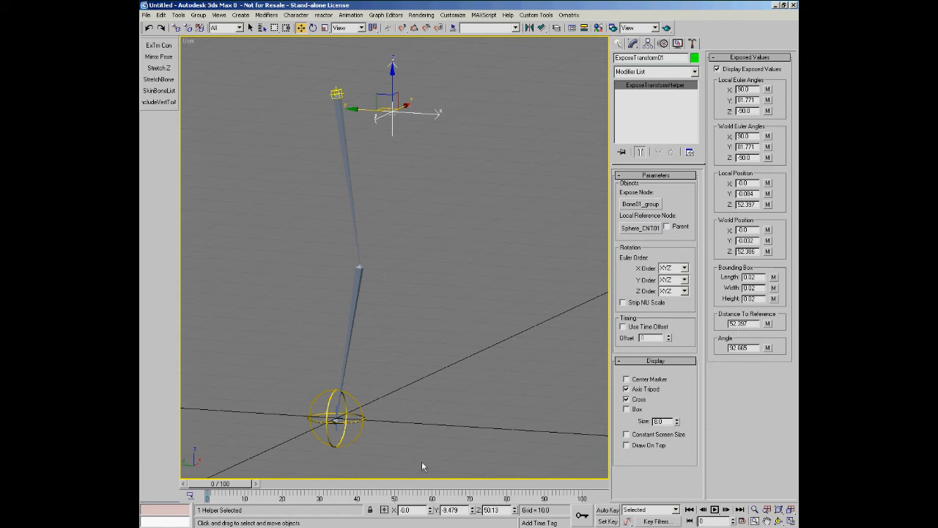
Reselect the expose helper and pin its modifier stack so its exposed values stay displayed
left_click(363, 405)
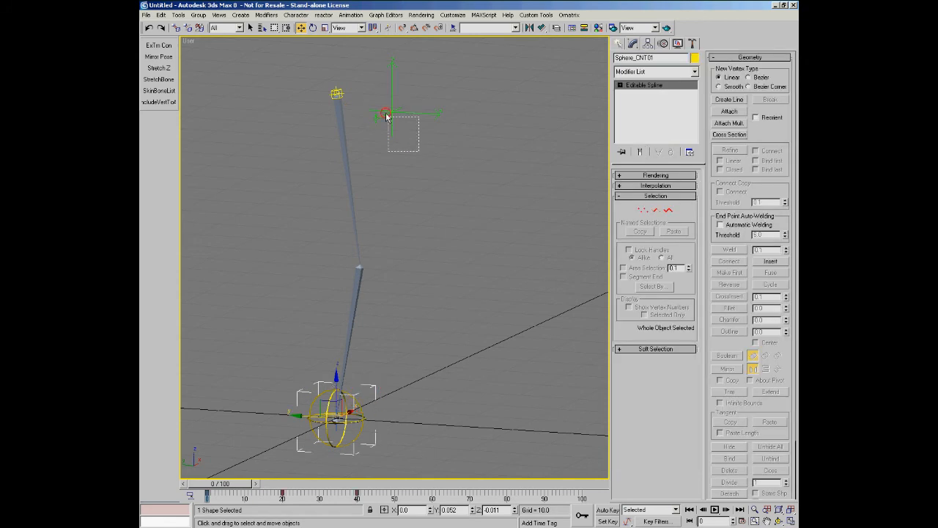
left_click(387, 116)
left_click(622, 152)
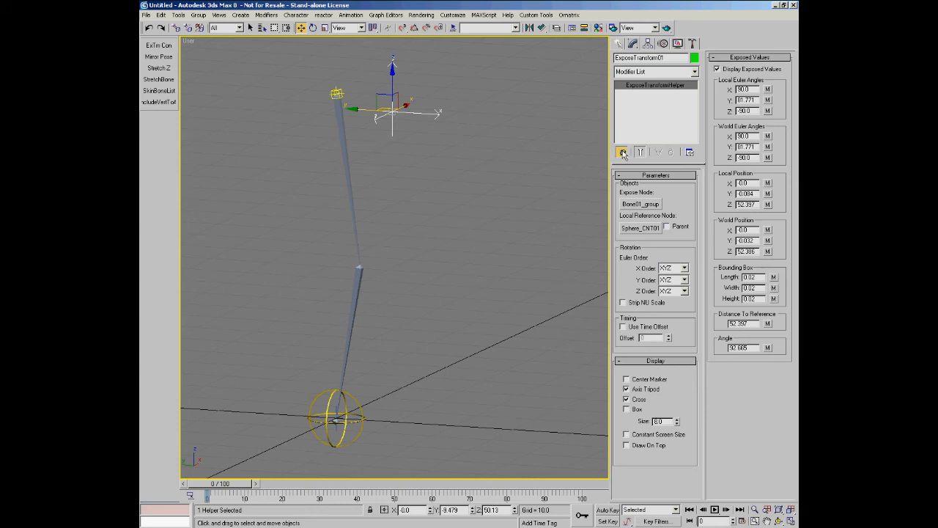
Move the sphere control around to test the exposed distance to the reference, and cancel the move
left_click(327, 389)
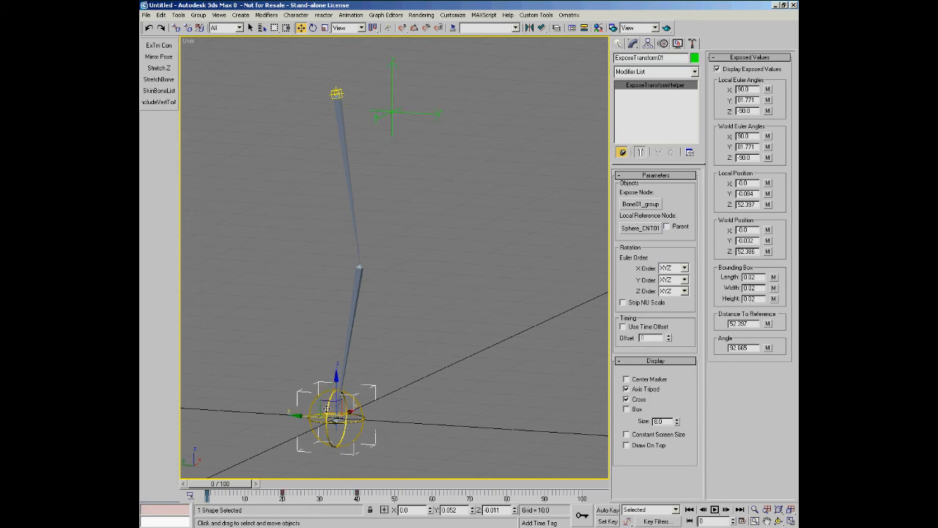
mouse_move(327, 388)
left_mouse_down()
mouse_move(297, 196)
mouse_move(366, 217)
mouse_move(261, 287)
mouse_move(220, 292)
mouse_move(295, 343)
mouse_move(326, 404)
left_mouse_up()
left_click_drag(318, 396, 265, 256)
right_click(265, 256)
left_click(403, 115)
middle_click_drag(388, 252, 361, 275, "alt")
left_click(360, 277)
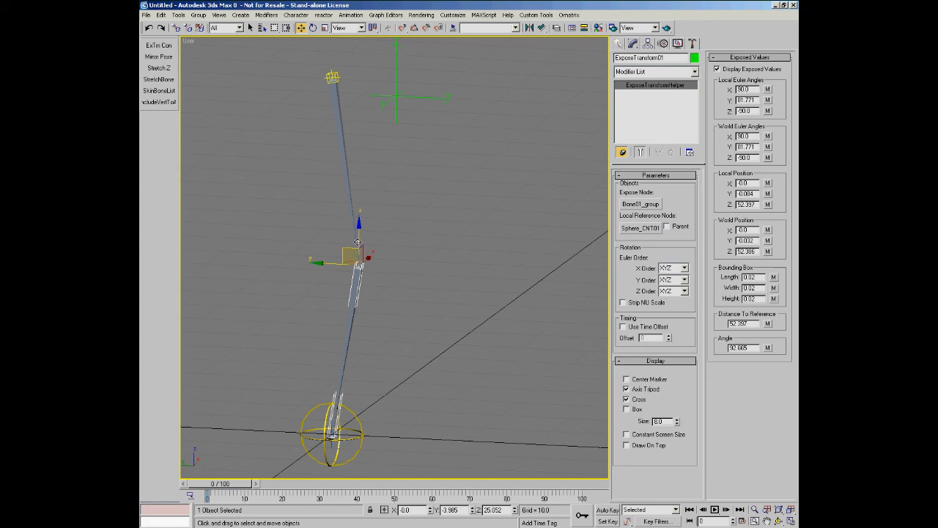
middle_click_drag(383, 273, 386, 268, "alt")
scroll(387, 269, "down", 1)
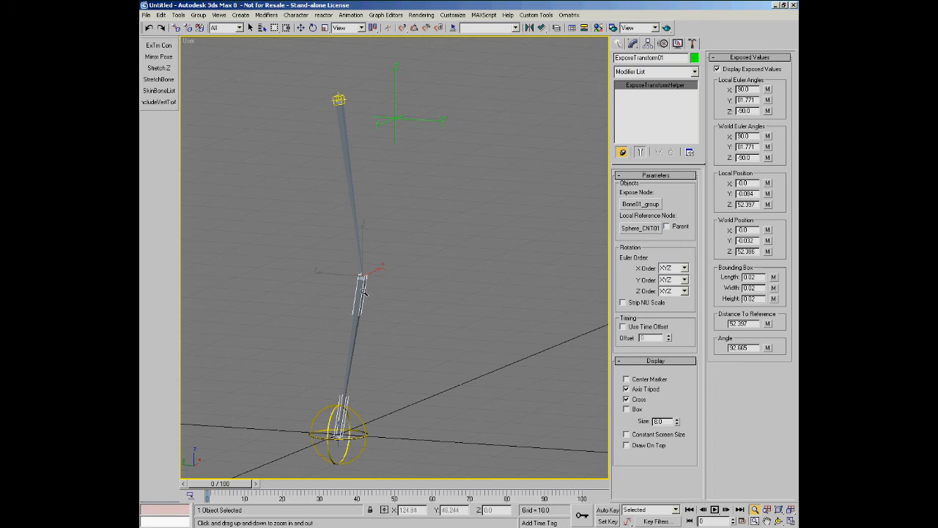
key("w")
left_click(397, 138)
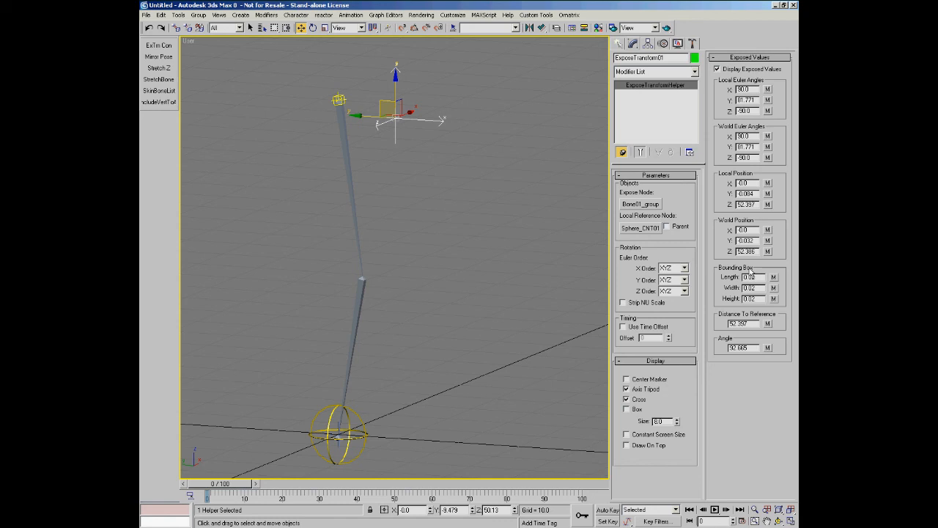
Select the lower leg bone below the knee and switch the Move tool to the Local coordinate system
middle_click_drag(391, 345, 366, 290)
left_click(358, 289)
middle_click_drag(384, 335, 379, 289)
middle_click_drag(368, 343, 389, 302)
mouse_move(390, 301)
left_mouse_down()
mouse_move(390, 318)
mouse_move(385, 310)
left_mouse_up()
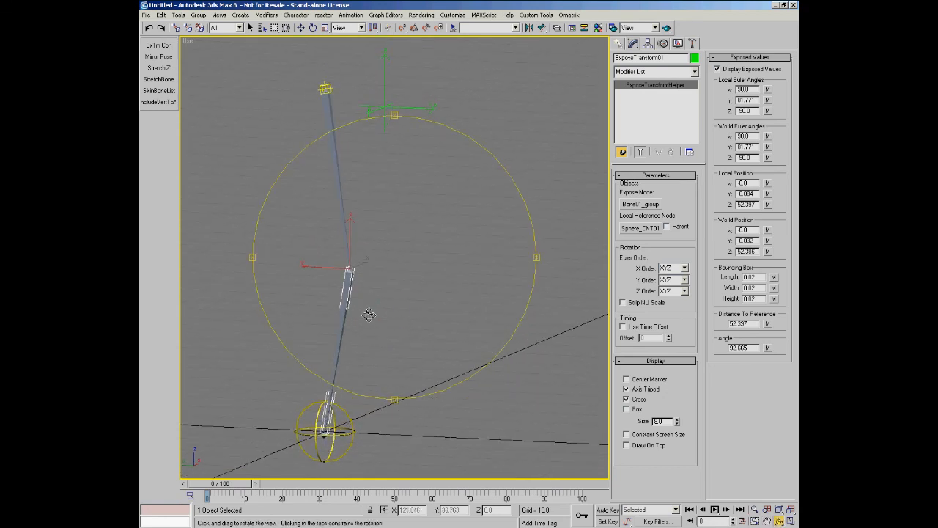
key("alt+z")
left_click_drag(358, 300, 365, 210)
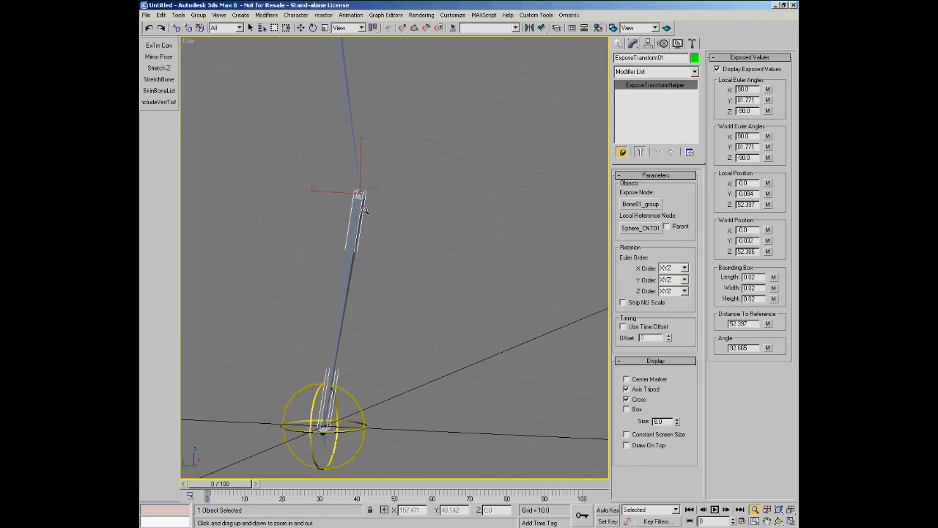
key("w")
right_click(416, 272, "alt")
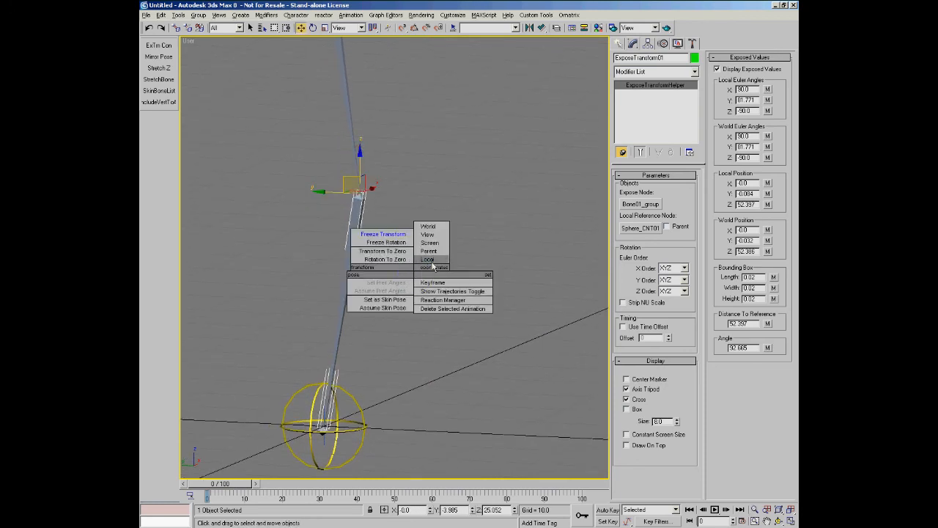
left_click(424, 261)
middle_click_drag(396, 260, 371, 221)
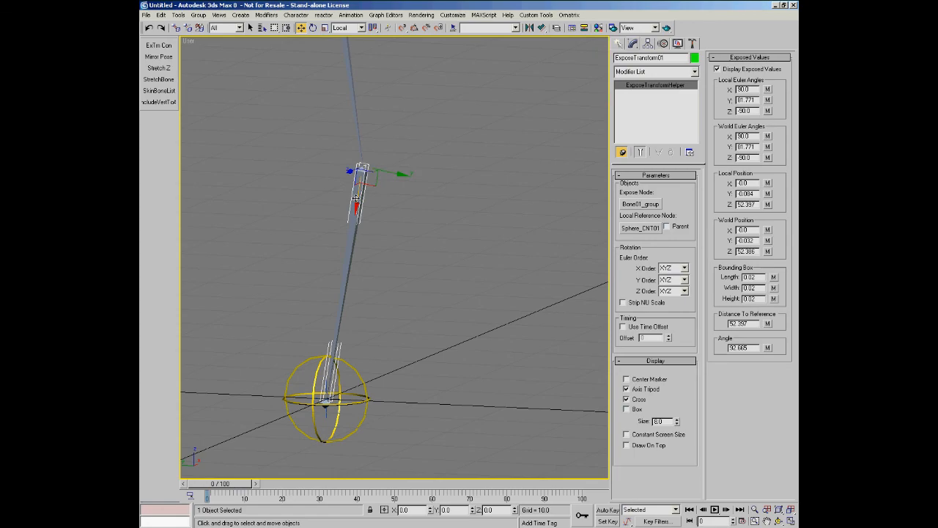